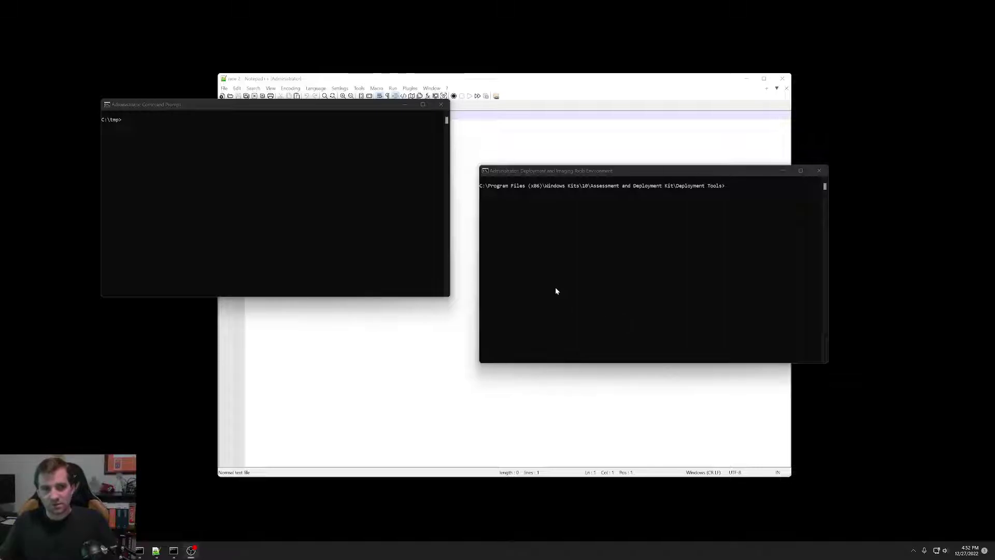
Clear the admin Command Prompt and rerun dism /Mount-Image to mount boot.wim at C:\tmp\mount.
click(174, 220)
text(cls)
key(Return)
key(Up)
key(Up)
key(Up)
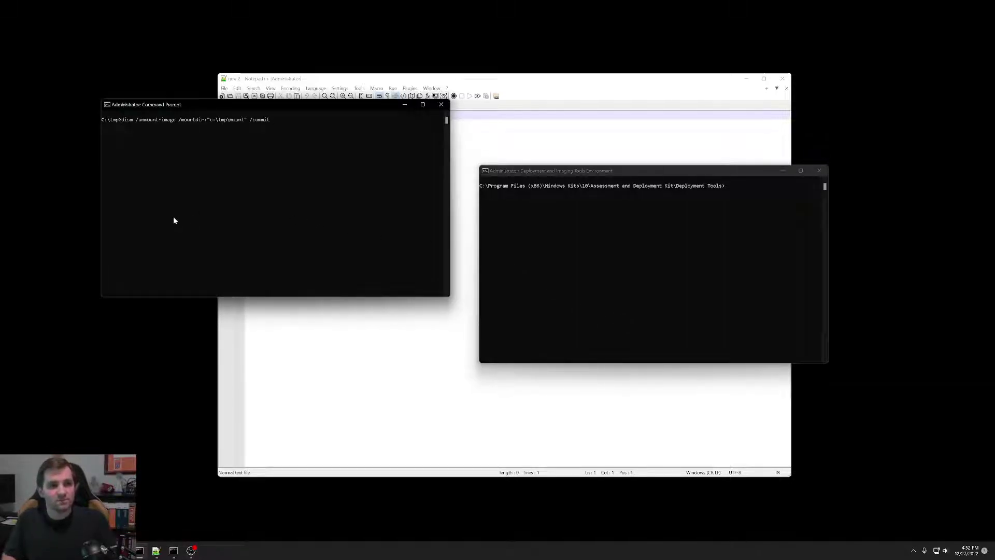
key(Return)
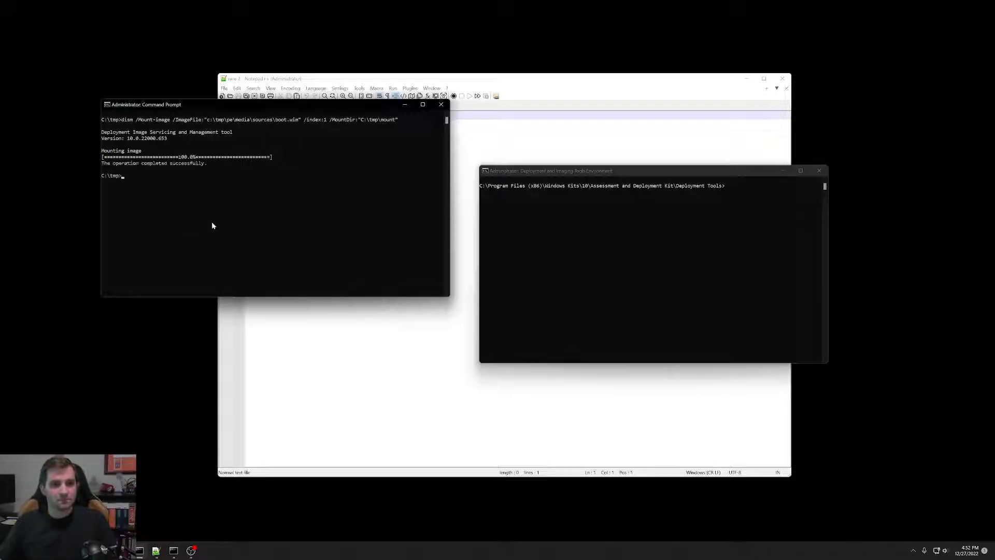
Open startnet.cmd from the mounted image via Notepad++'s recent files.
click(282, 76)
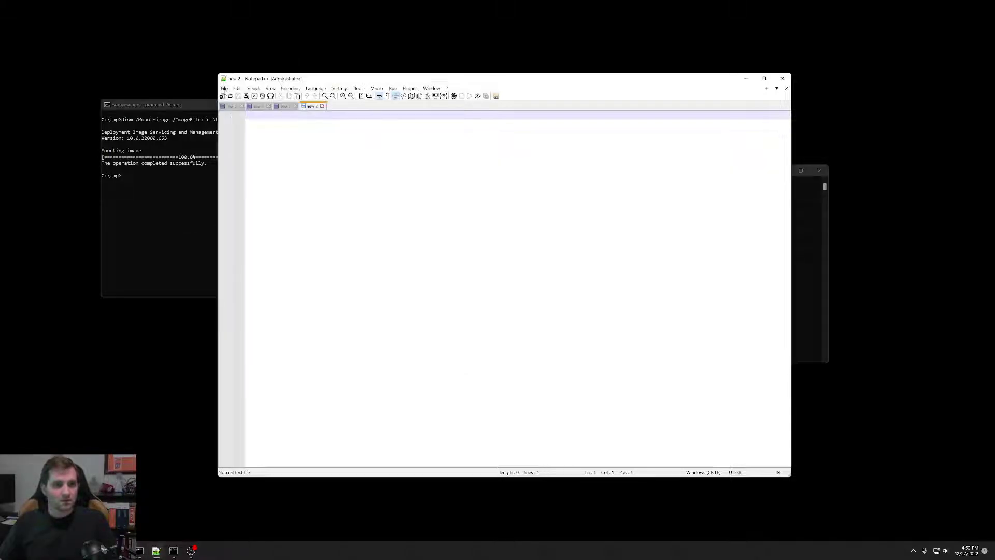
click(223, 88)
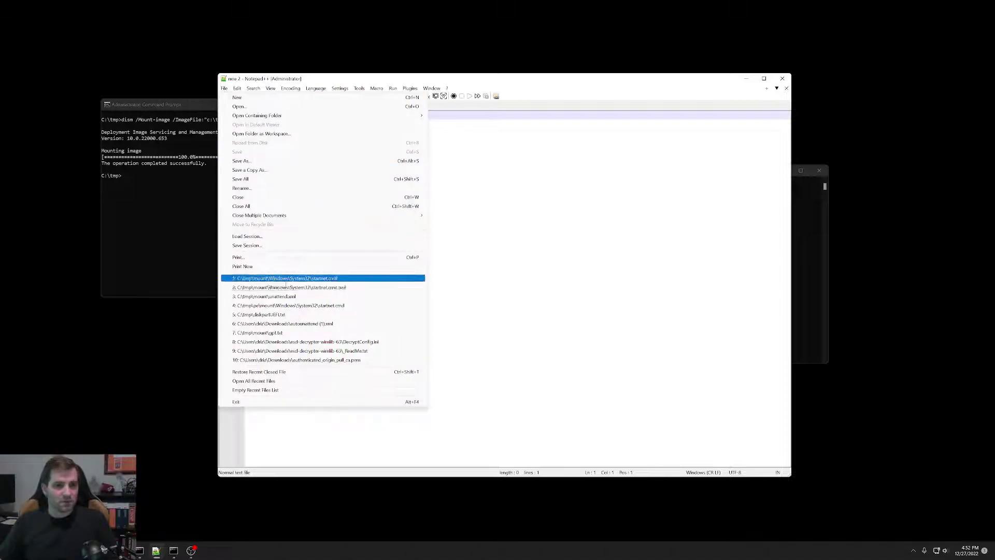
click(286, 279)
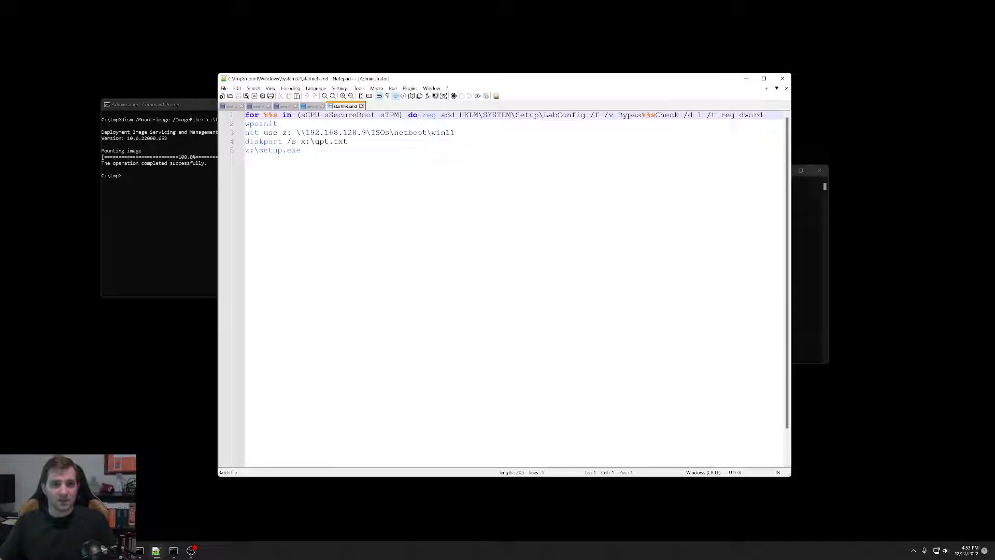
Delete the diskpart line from startnet.cmd, moving the setup.exe line up.
drag(254, 141, 348, 141)
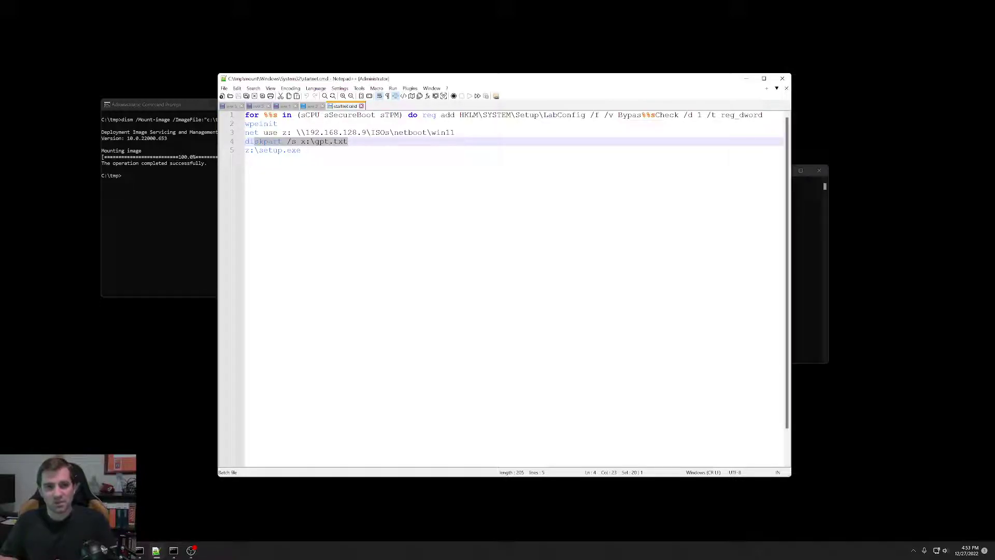
click(344, 142)
key(shift+Home)
key(Delete)
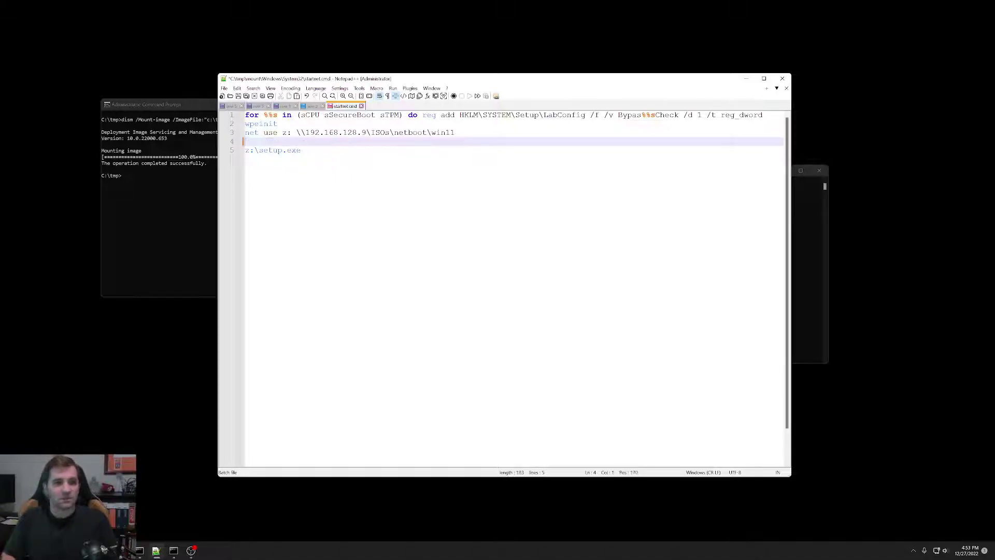
key(Delete)
Append /unattend:x:\unattend.xml to the setup.exe line and save startnet.cmd.
key(End)
text(/unattend:x:\unattend.xml)
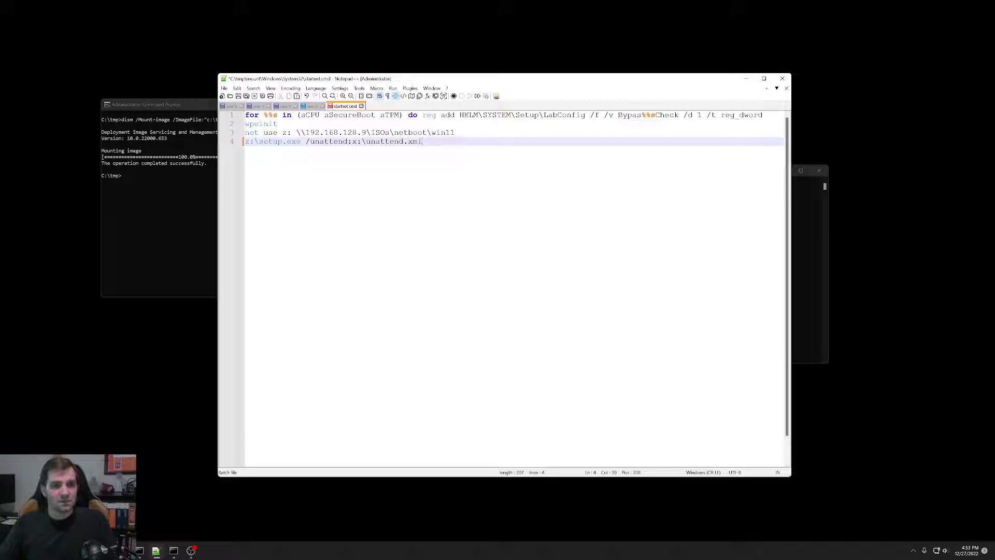
click(238, 96)
click(224, 88)
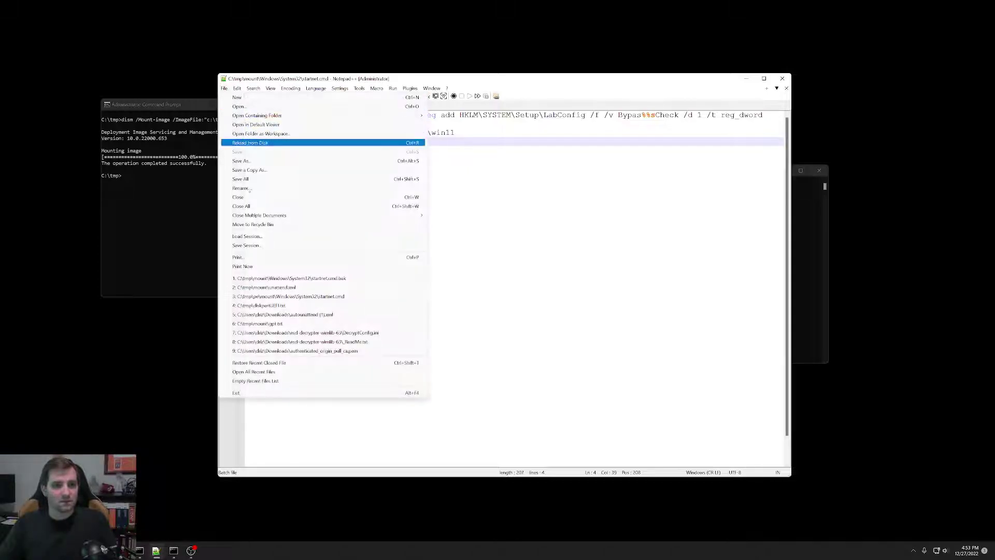
Open unattend.xml and review the WinPE international settings, InputLocale and PartitionID 3.
click(265, 288)
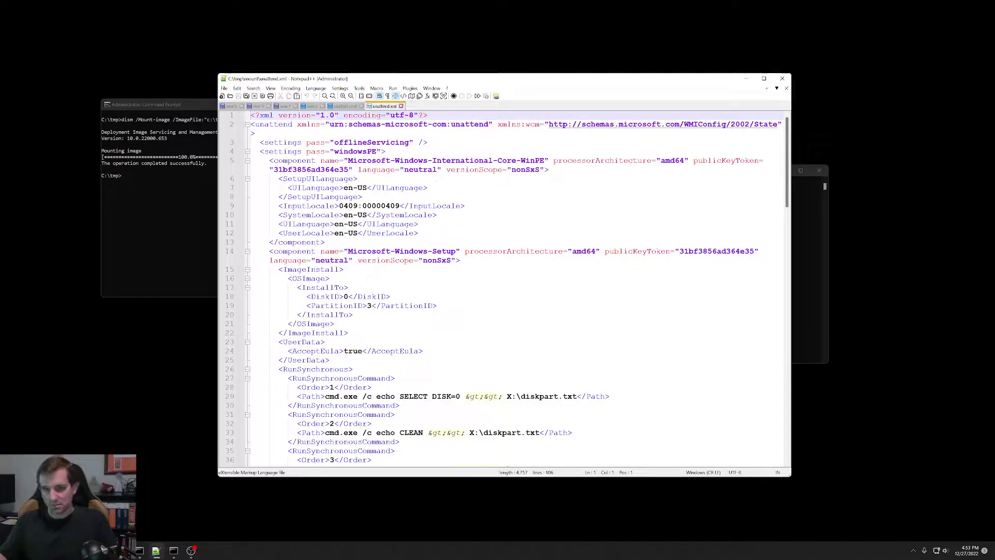
scroll(503, 288, down, 1)
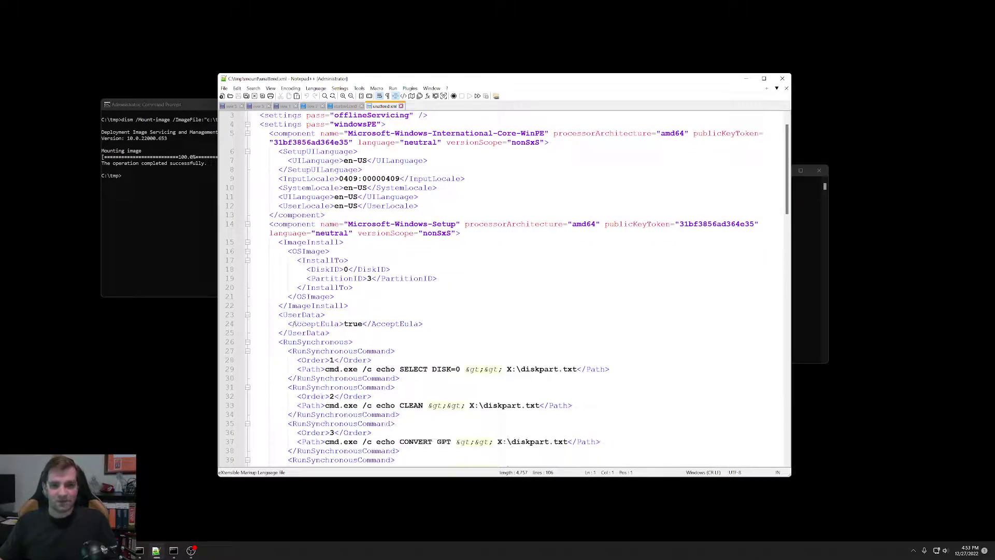
click(672, 133)
click(371, 179)
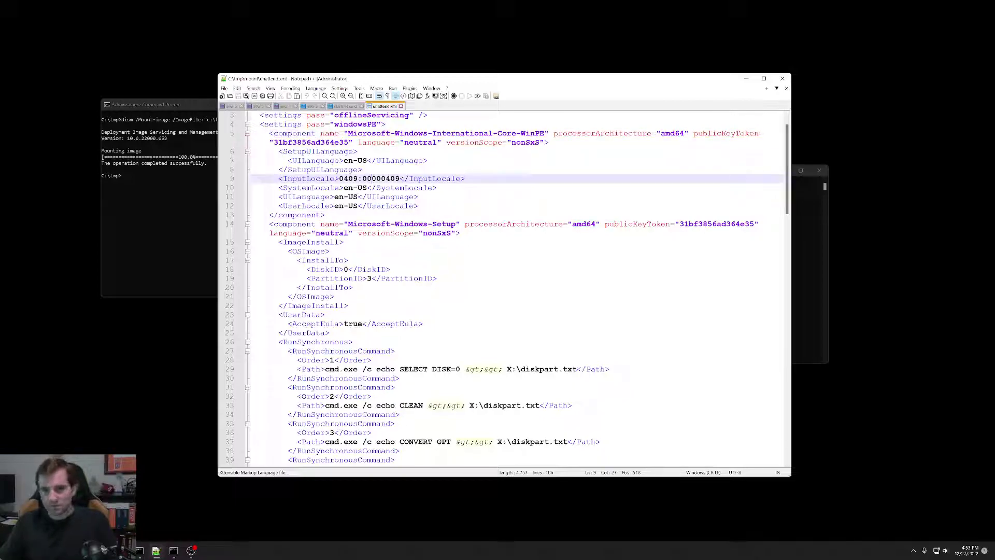
scroll(503, 287, down, 3)
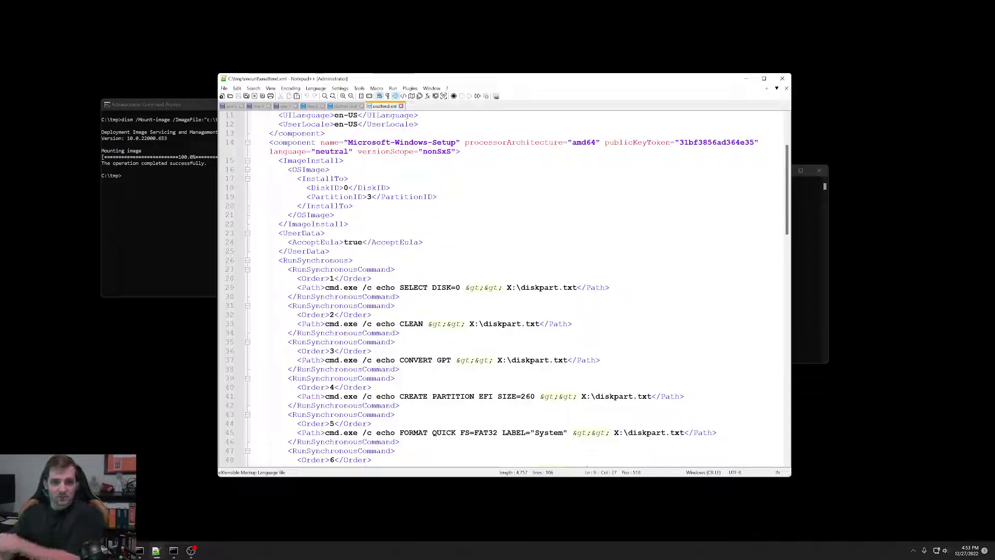
double_click(369, 197)
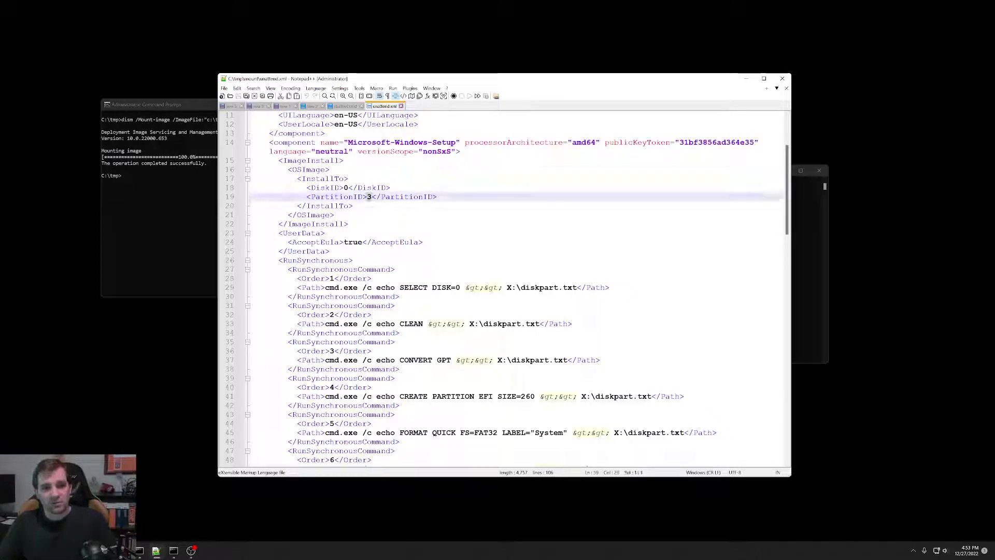
Review the EFI partition size 260 and SHRINK MINIMUM 984, then scroll to the file's end.
scroll(369, 197, down, 5)
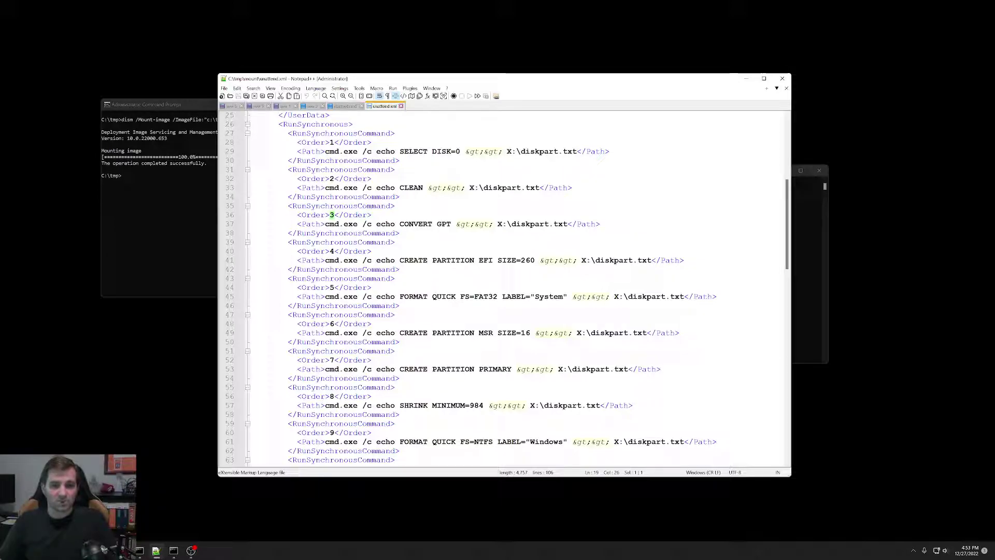
double_click(528, 260)
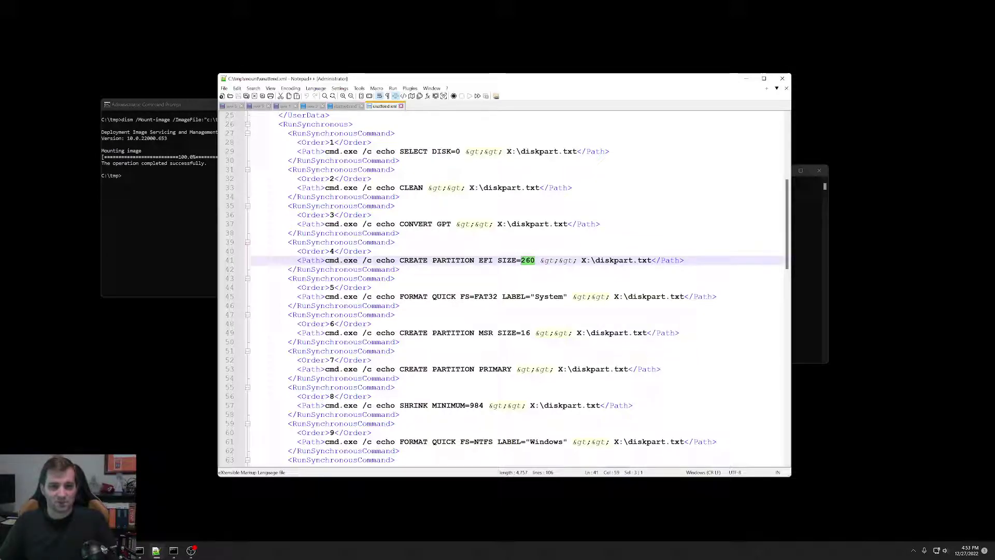
scroll(502, 288, down, 3)
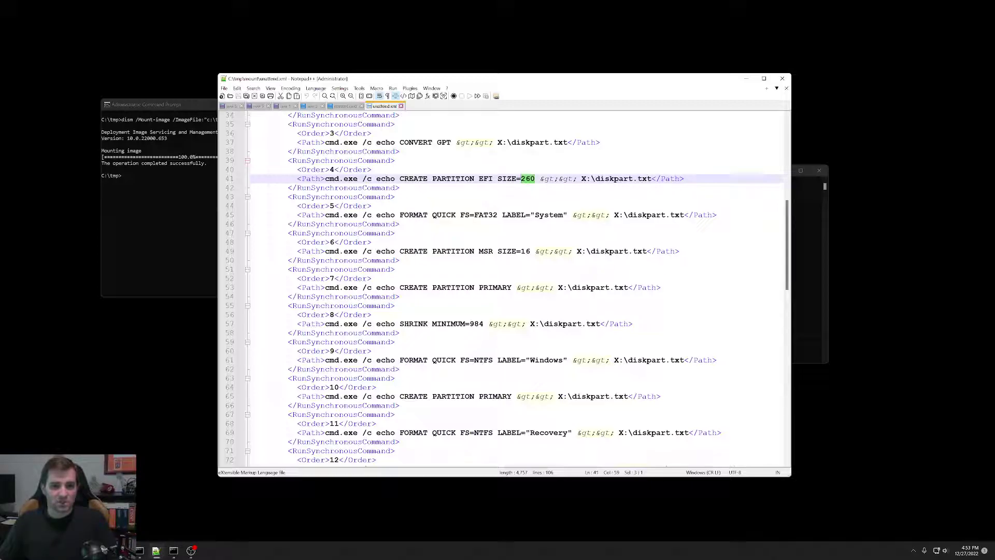
double_click(476, 324)
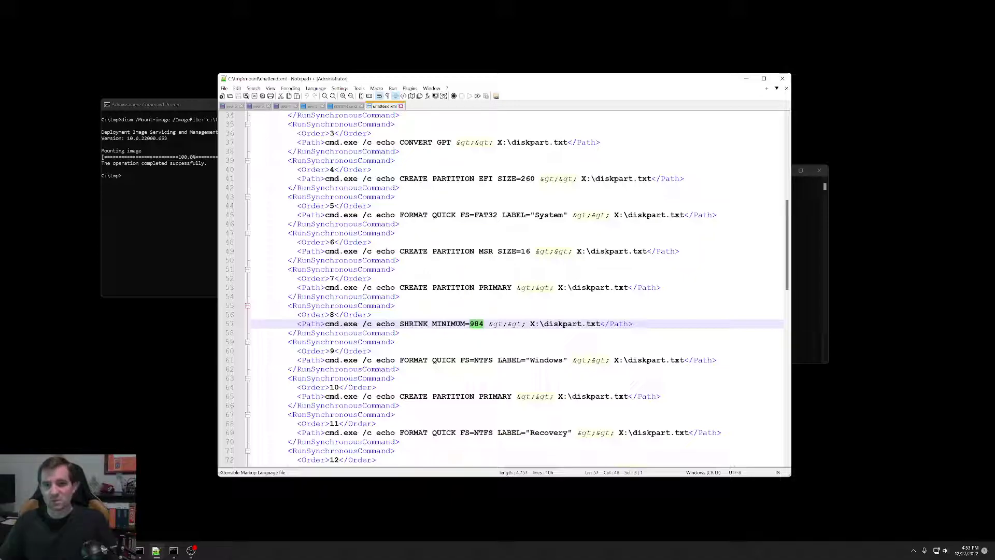
scroll(502, 288, down, 3)
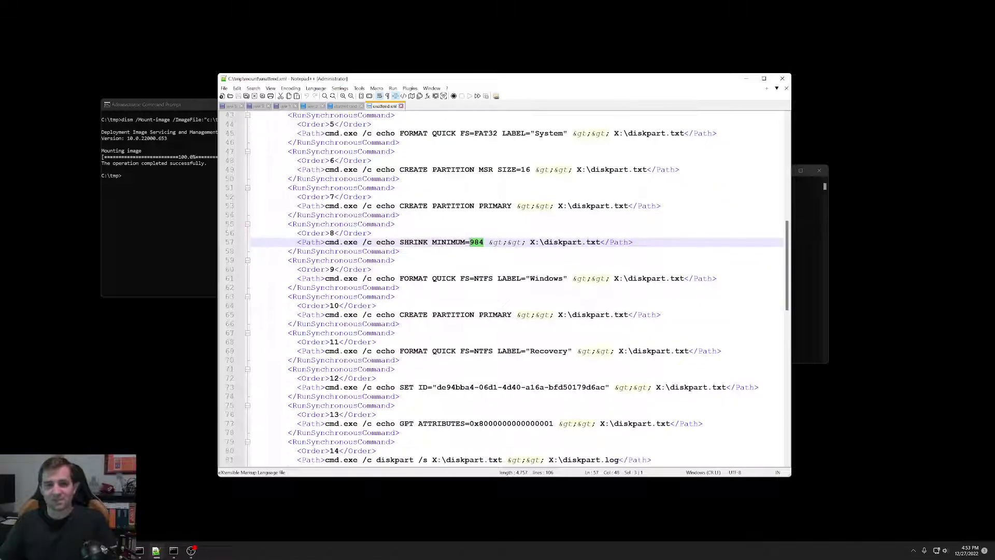
scroll(352, 179, down, 7)
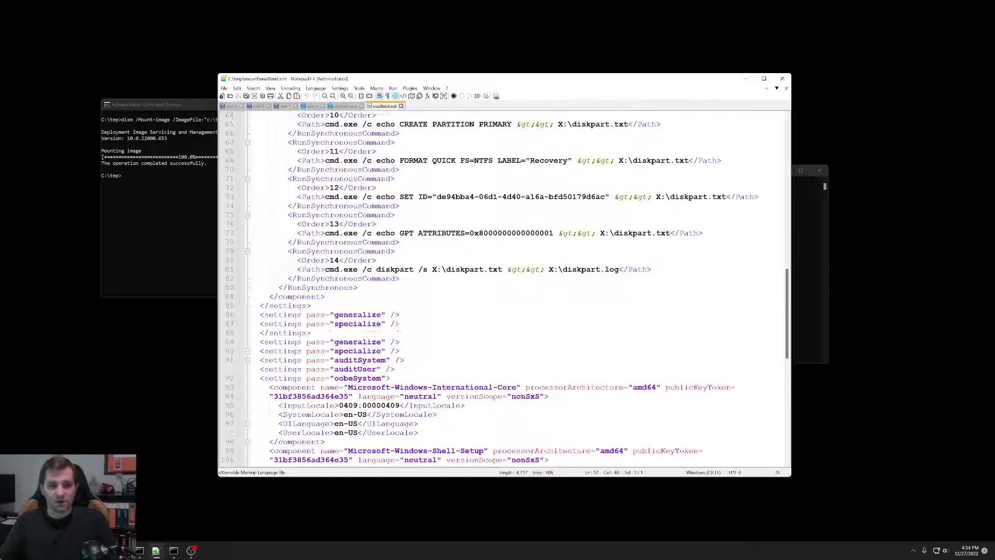
scroll(352, 179, down, 3)
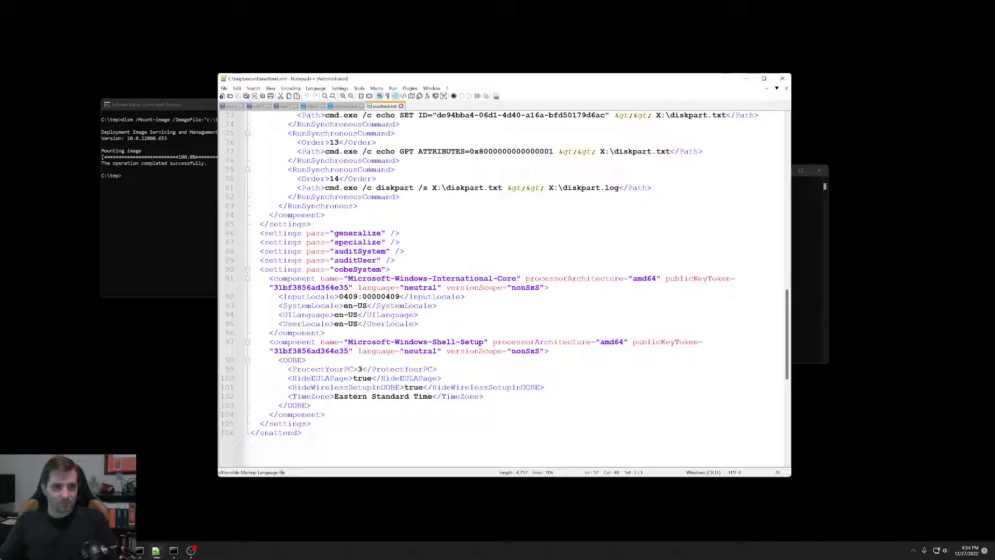
Close the unattend.xml and startnet.cmd tabs in Notepad++.
click(401, 106)
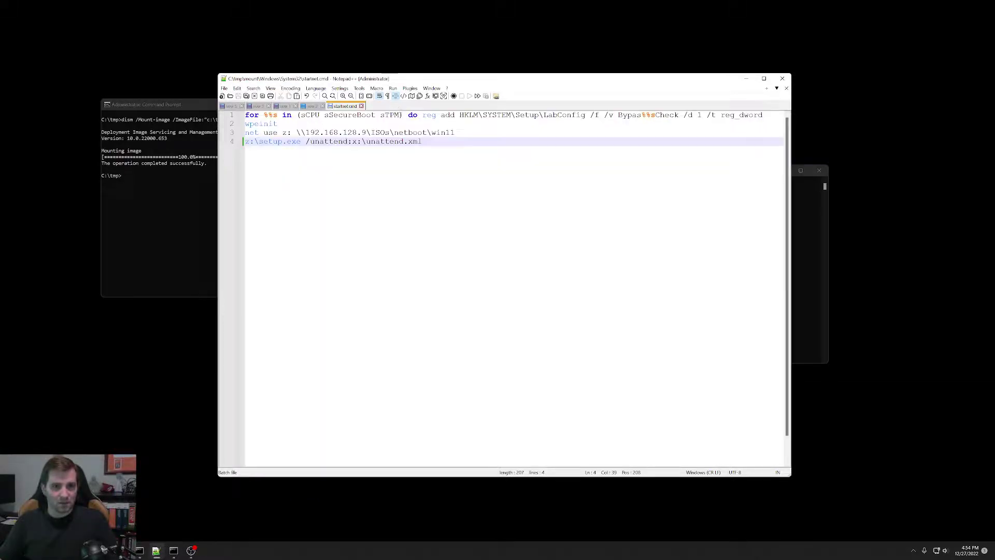
click(361, 106)
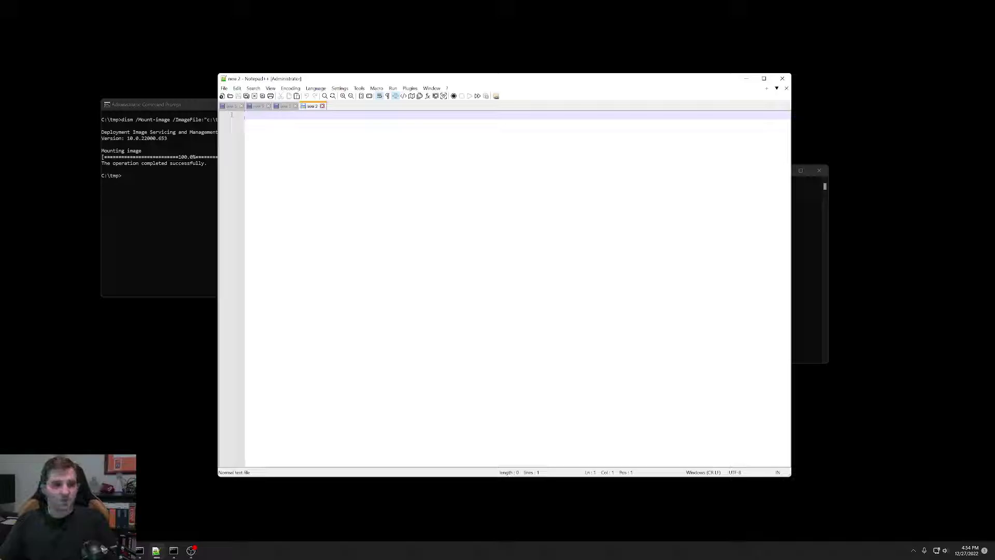
click(158, 218)
Run dism /unmount-image /mountdir:"c:\tmp\mount" /commit and watch it reach 100%.
key(Up)
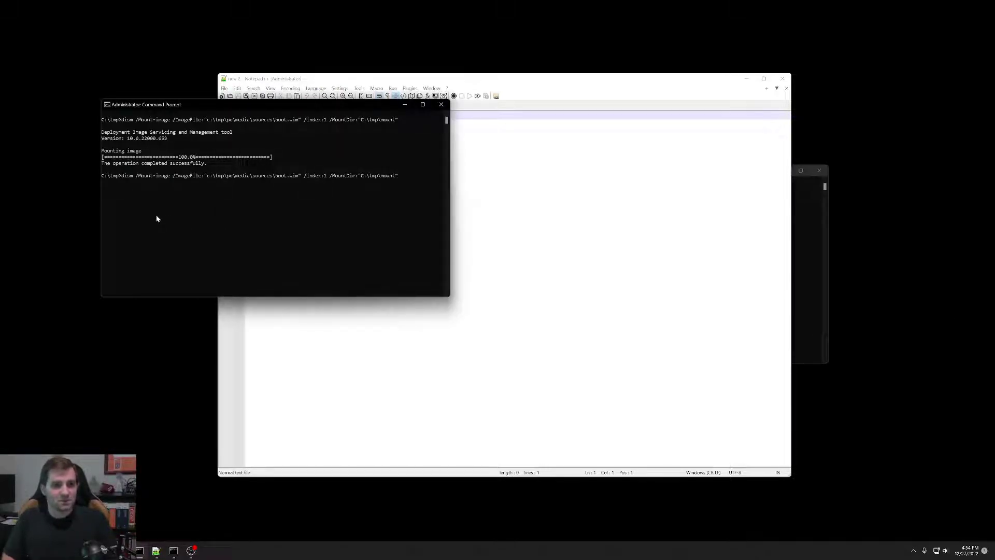
key(Up)
key(Up)
key(Up)
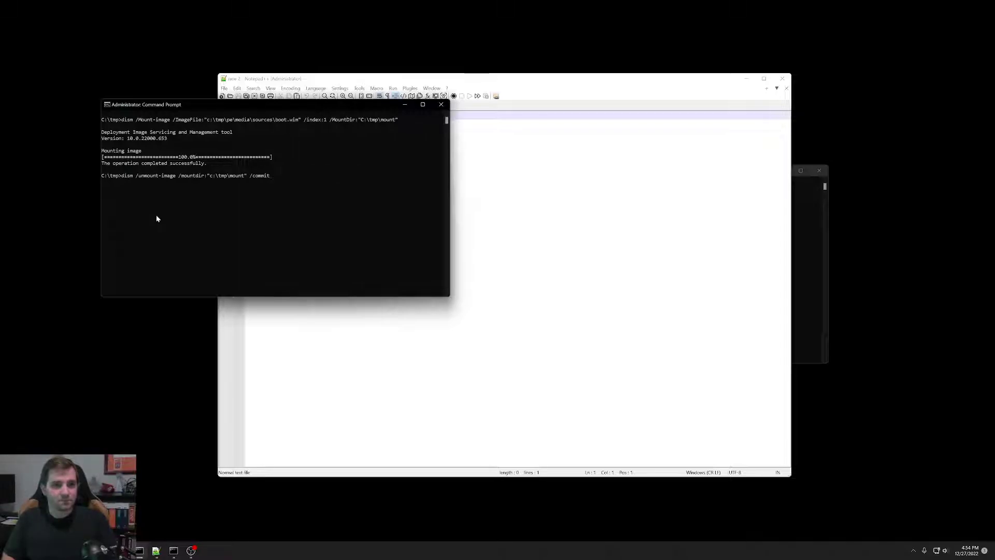
key(Return)
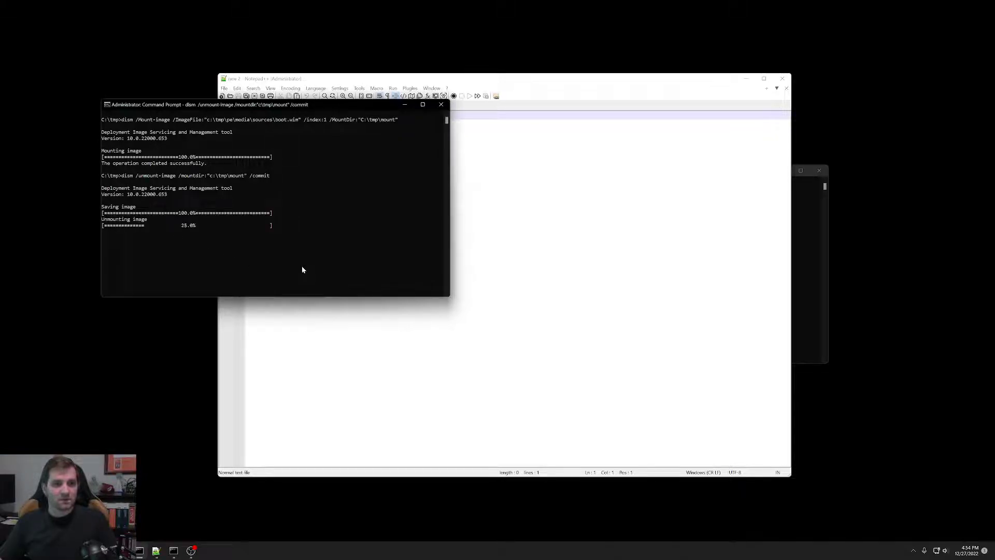
click(491, 79)
click(166, 260)
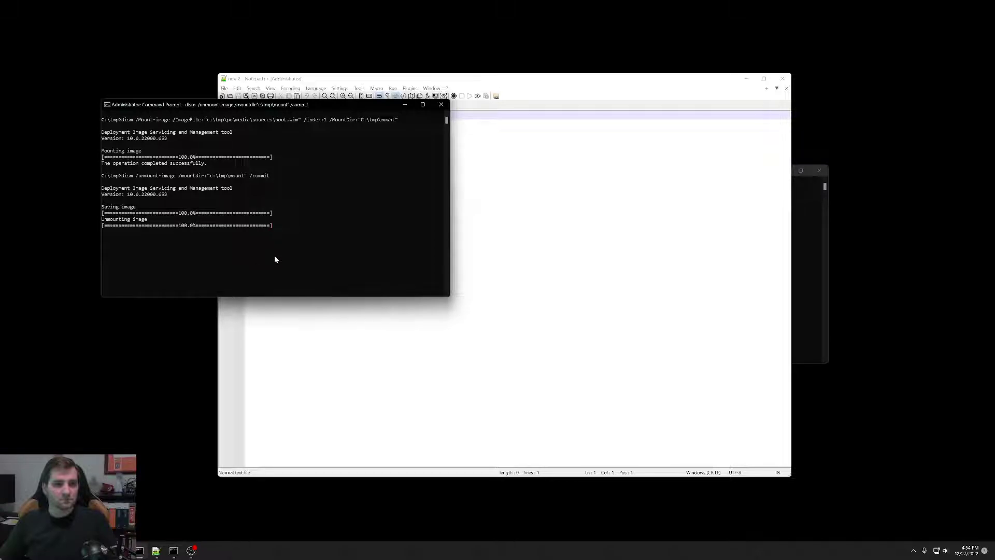
Rerun makewinpemedia /ISO to rebuild c:\tmp\winpe_amd64.iso from c:\tmp\pe.
click(825, 258)
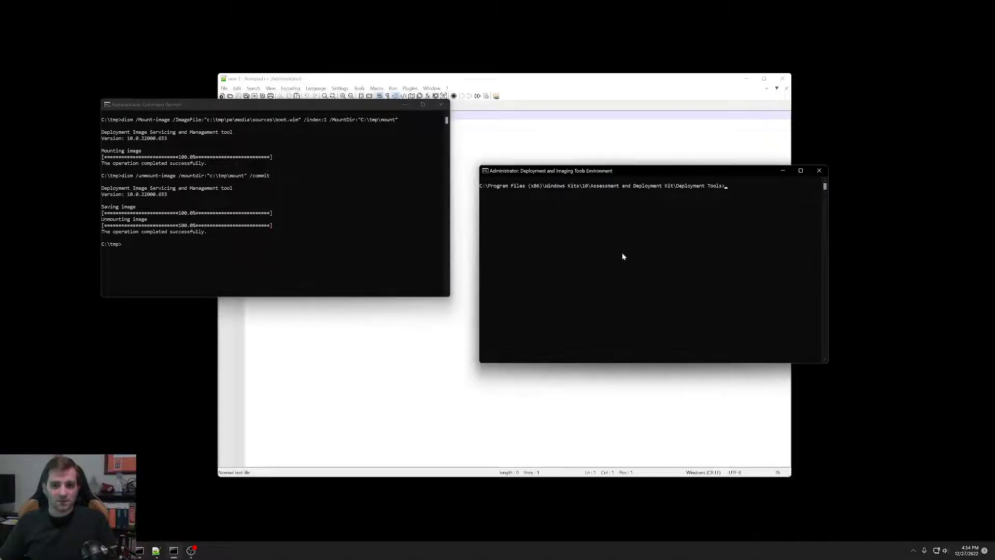
key(Up)
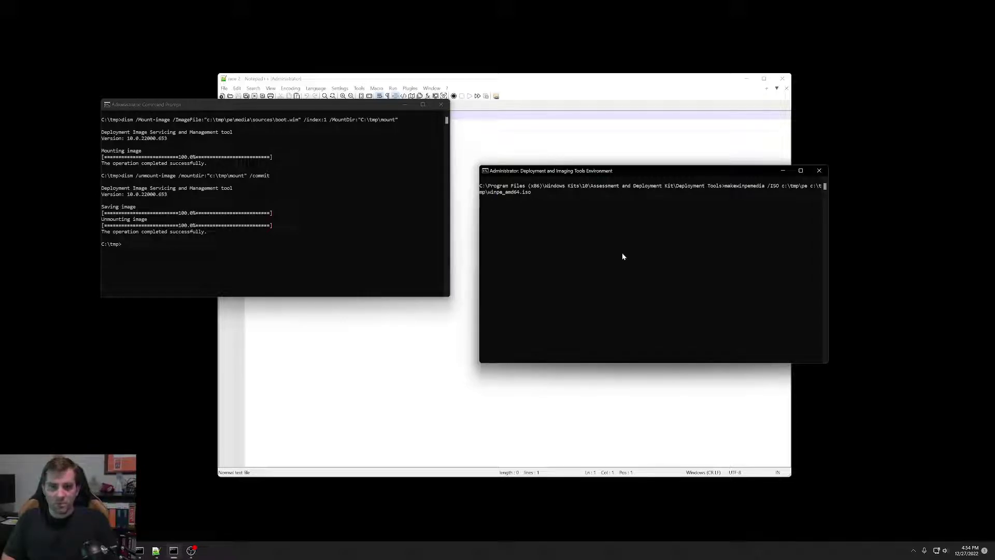
key(Return)
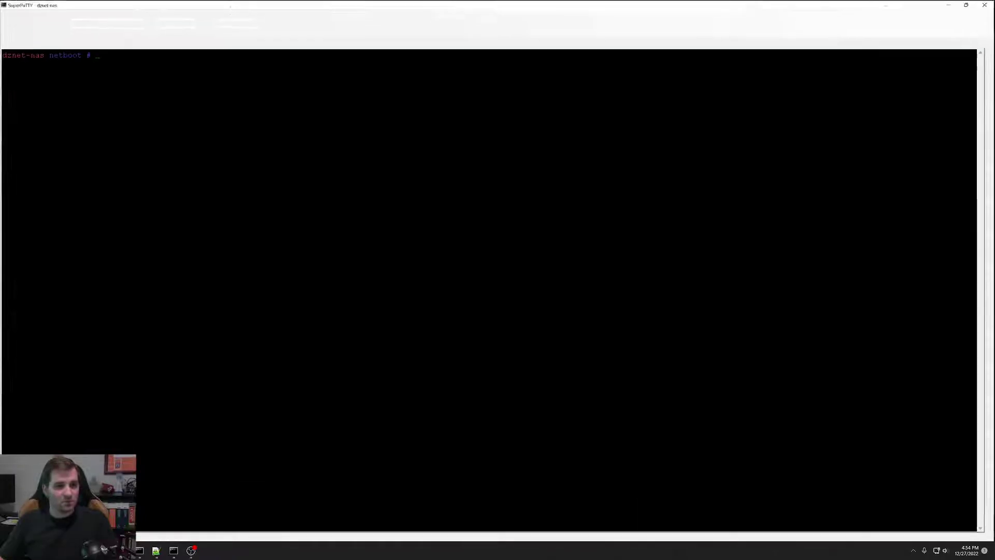
On the netboot server, loop-mount ../Microsoft/winpe_amd64.iso at tmp/ and enter that folder.
click(140, 550)
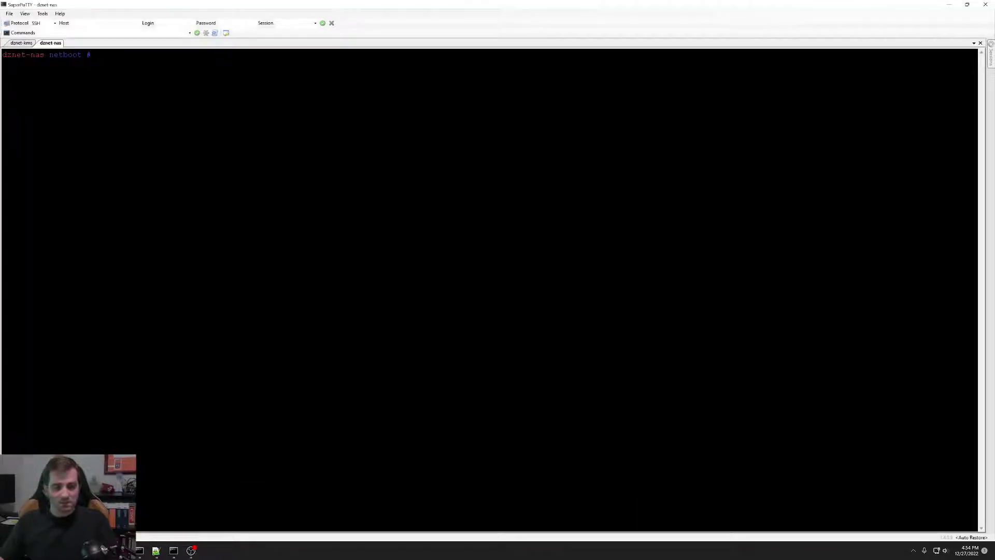
text(mount -o loop ../Microsoft/winpe_amd64.iso tmp/)
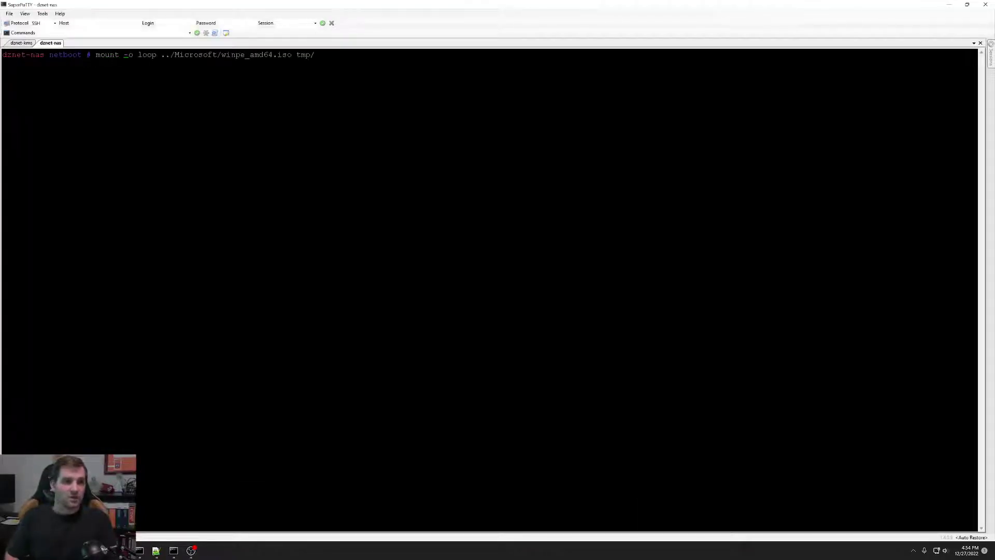
key(Return)
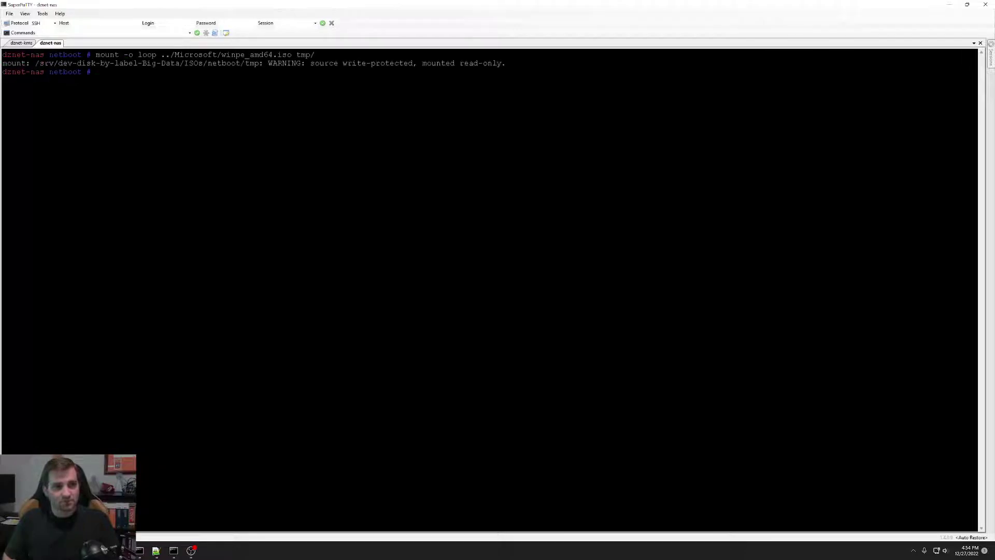
text(cd tmp)
key(Return)
Copy the mounted ISO contents into ../winpe/ with rsync -avh, then minimise SuperPuTTY.
text(ry)
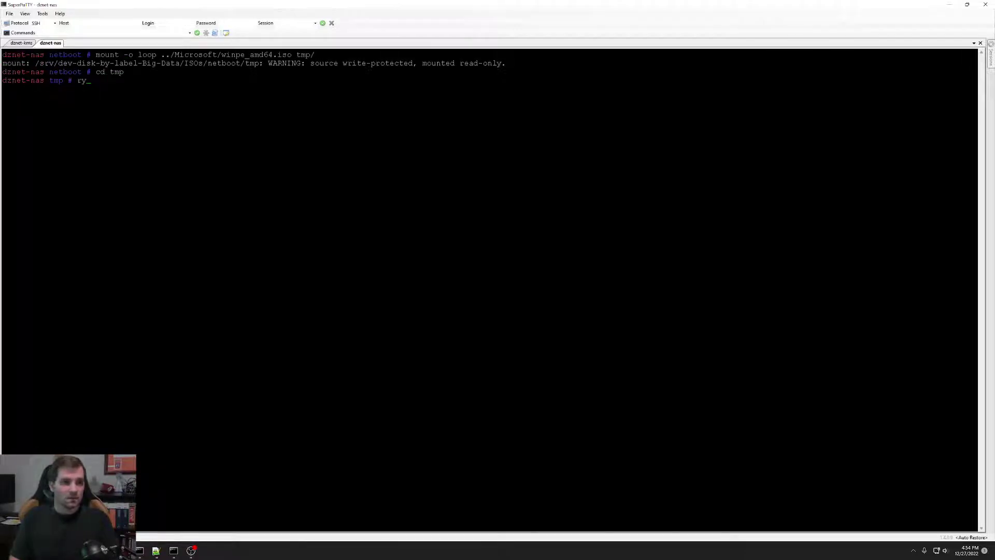
text(ync -avh ./ ../winpe/)
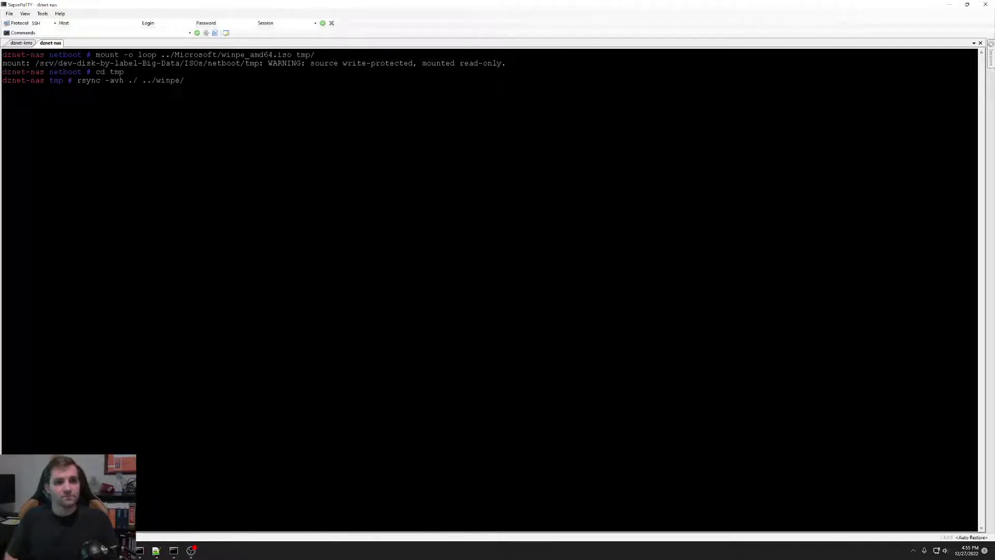
key(Return)
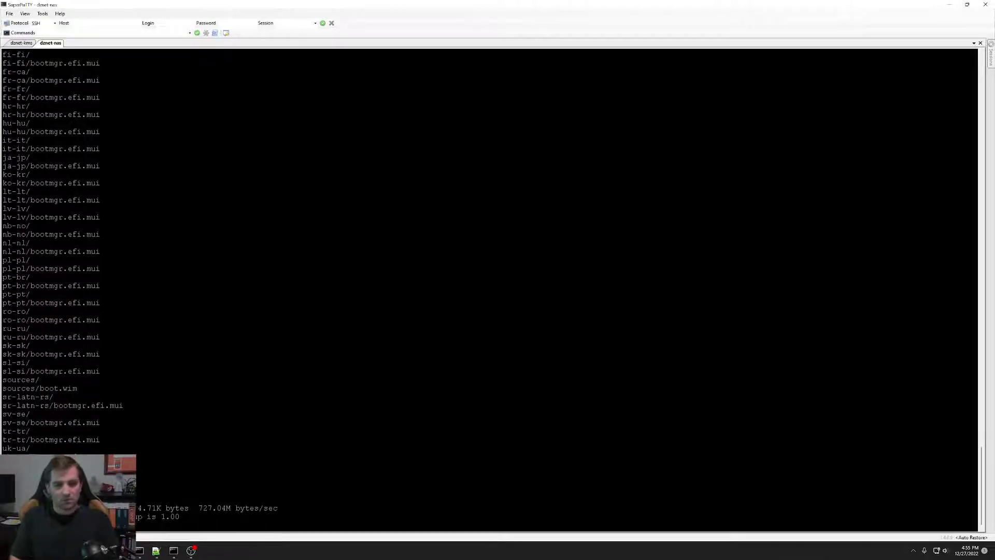
key(Return)
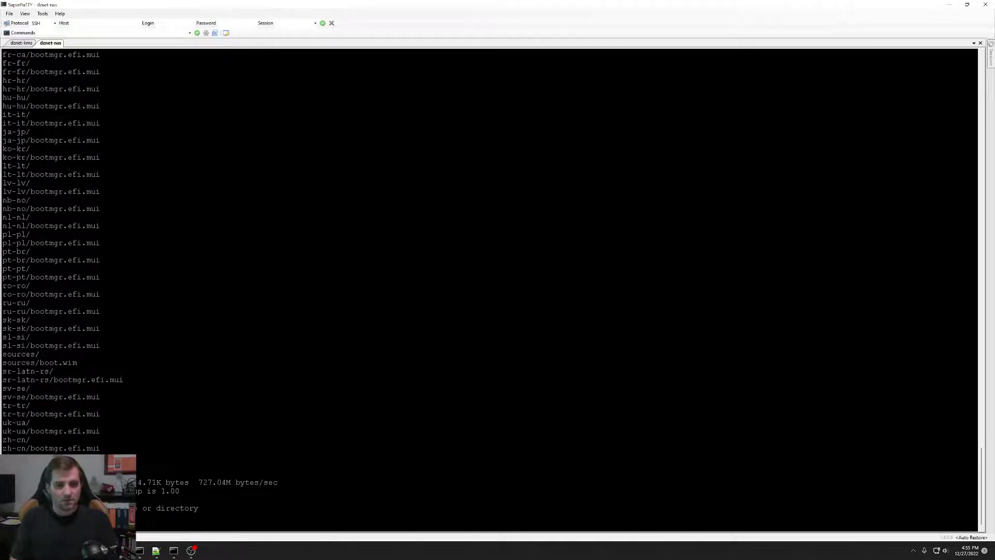
key(Return)
click(948, 4)
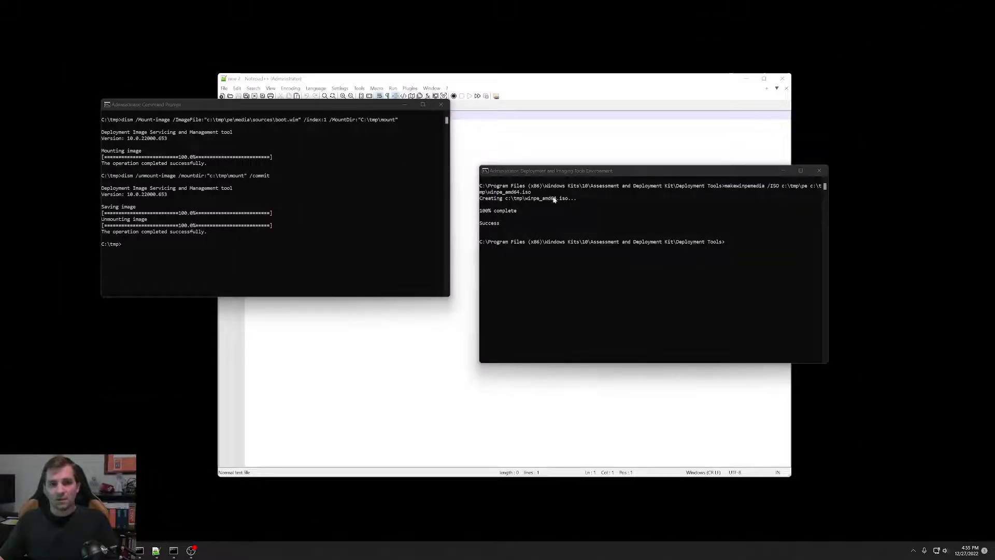